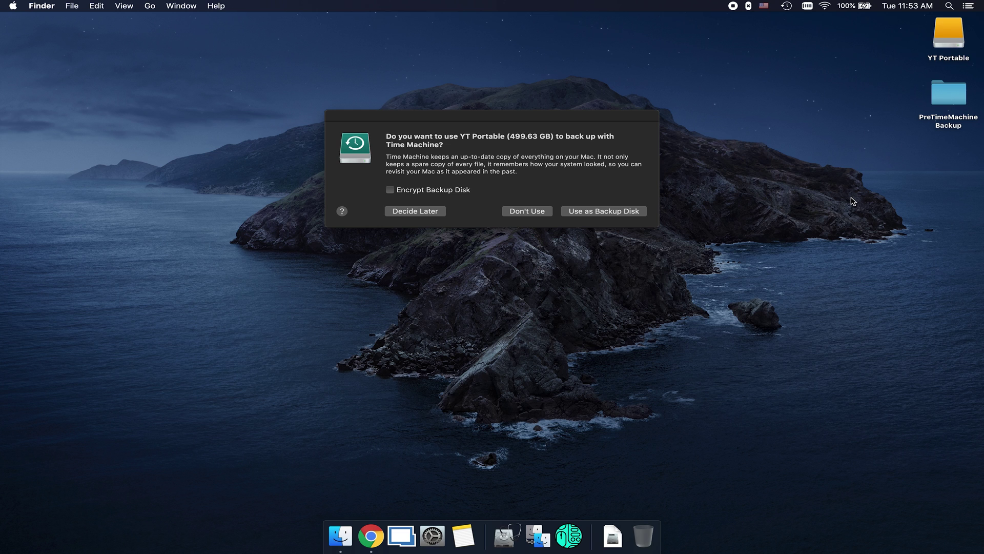
# Accept YT Portable as the backup disk, then decline erasing it
pyautogui.moveTo(495, 124); pyautogui.dragTo(497, 126)
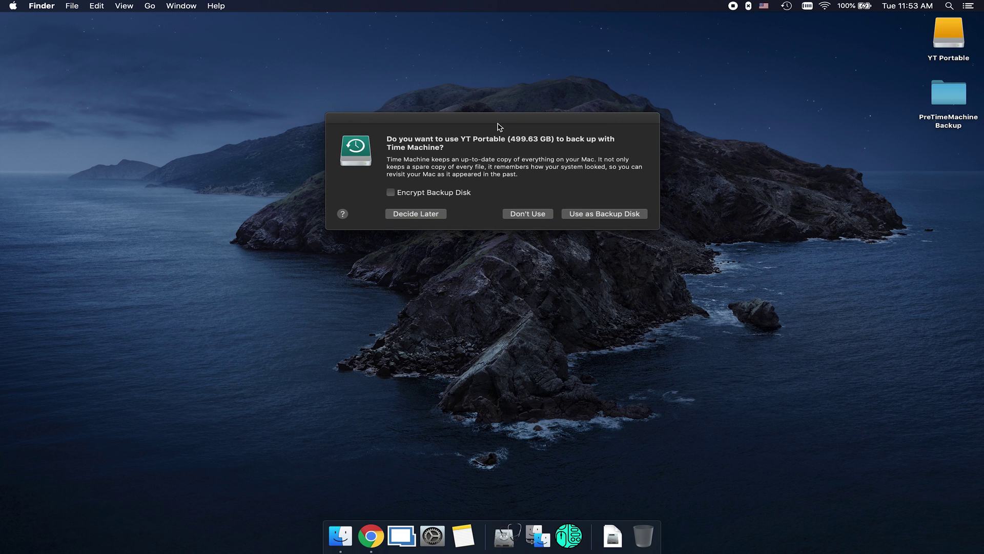
pyautogui.click(601, 215)
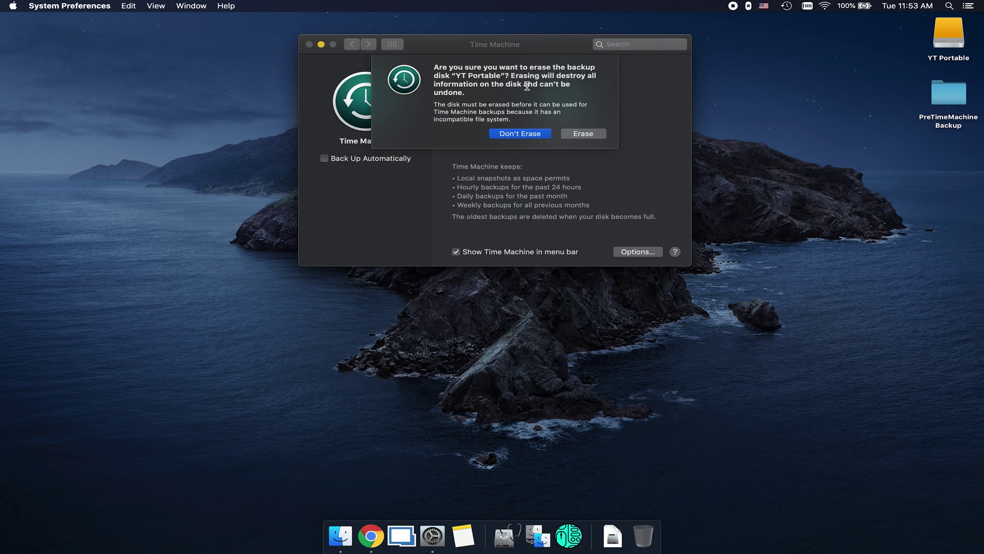
pyautogui.moveTo(525, 84); pyautogui.dragTo(527, 91)
pyautogui.click(518, 132)
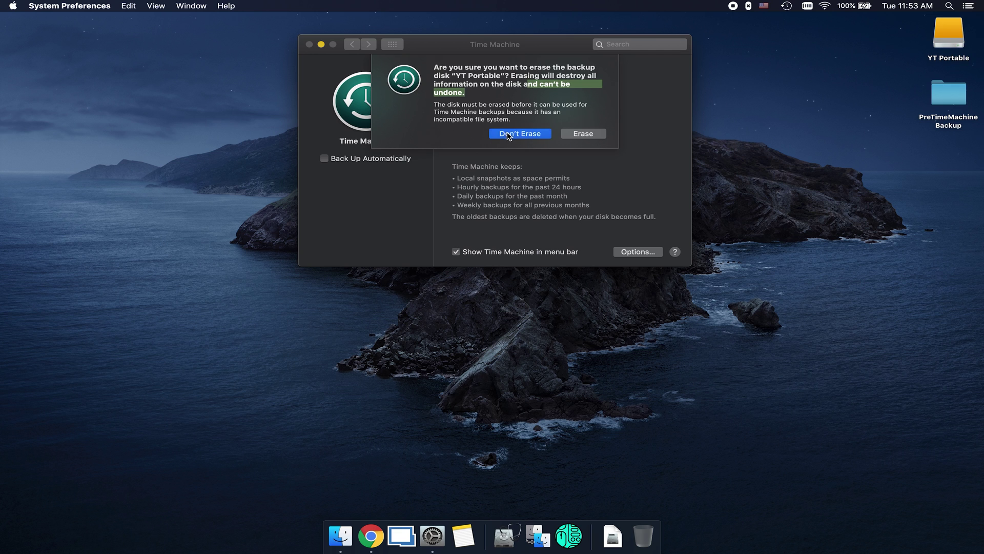
# Cancel the backup disk list and close System Preferences
pyautogui.click(507, 136)
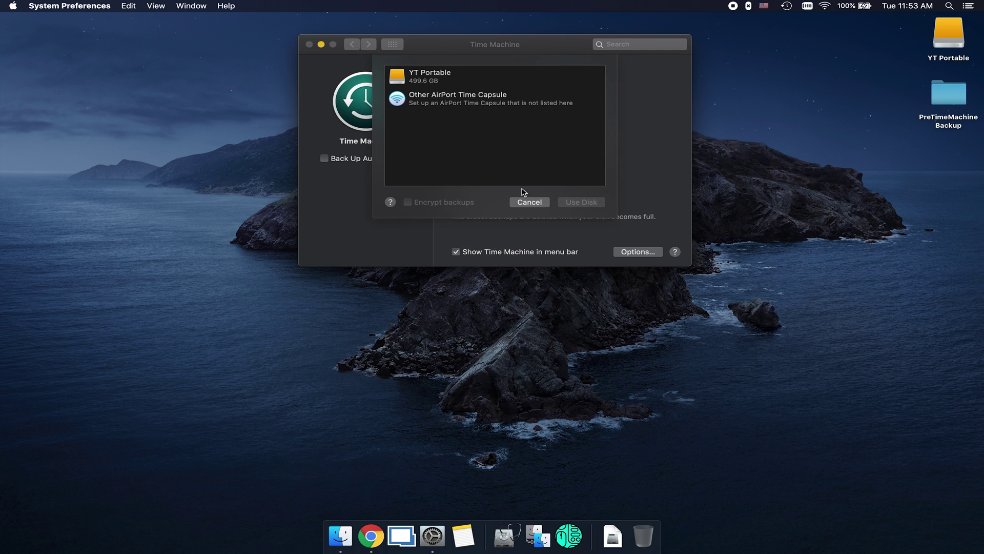
pyautogui.click(529, 203)
pyautogui.click(310, 44)
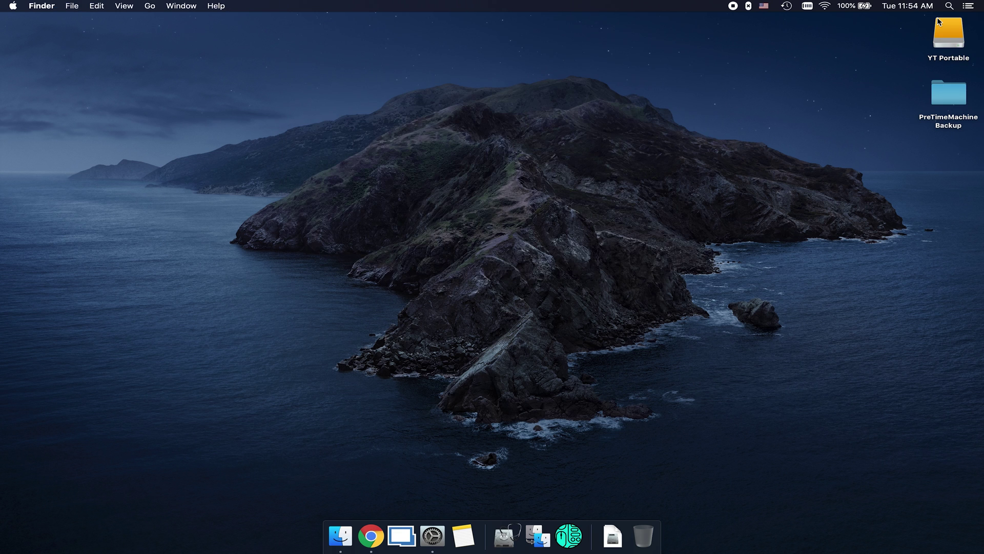
# Search Spotlight for 'Time machine' and reopen the Time Machine preference pane
pyautogui.click(950, 6)
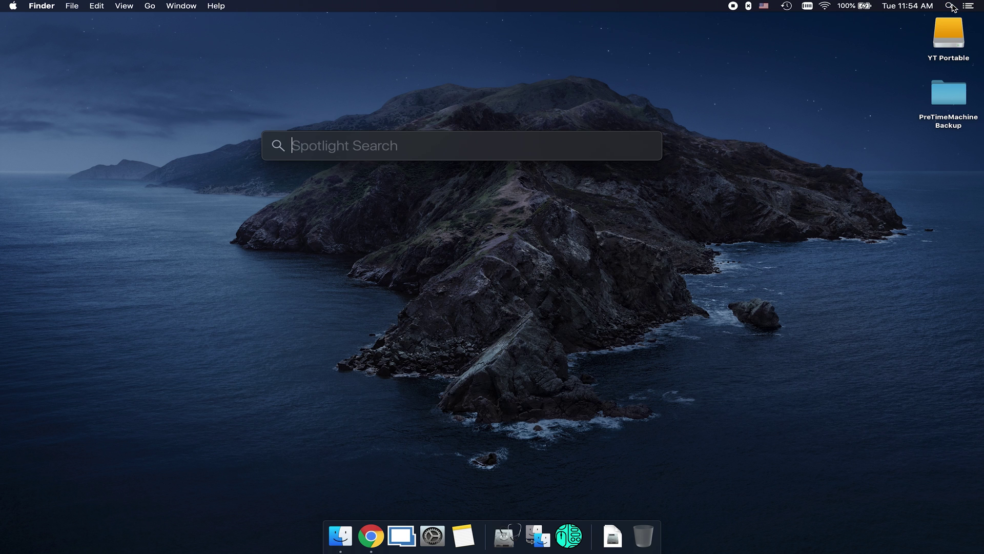
pyautogui.write('Time machine')
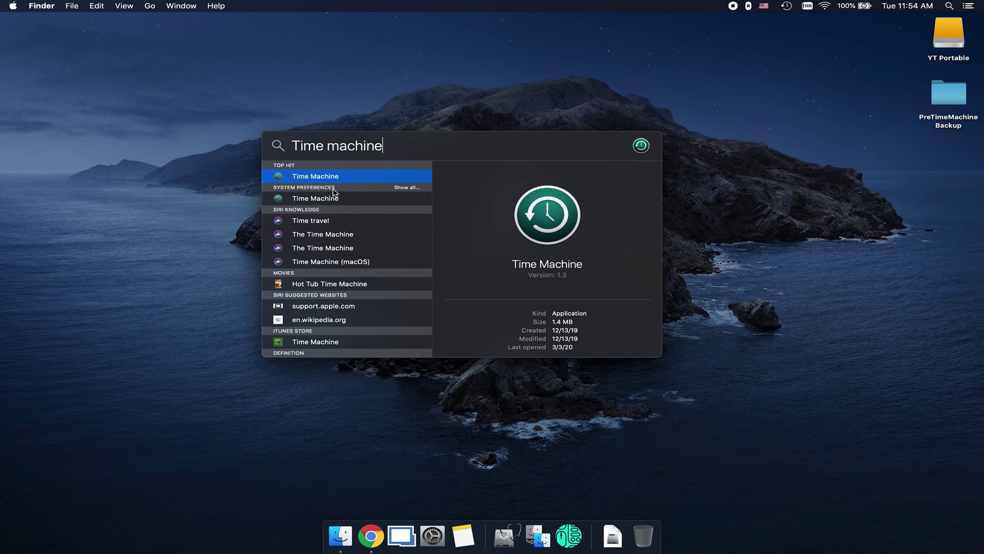
pyautogui.doubleClick(318, 202)
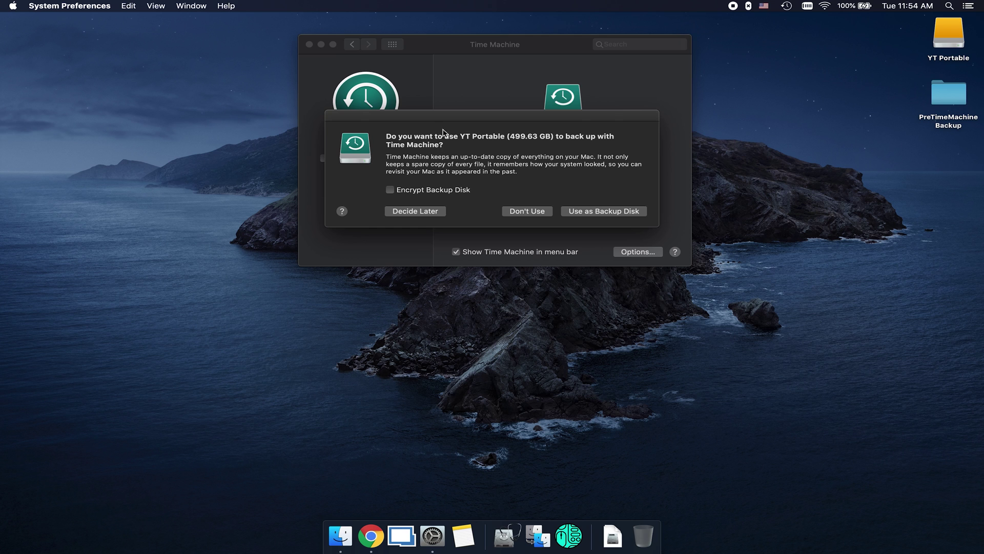
# Dismiss the initial prompt, then pick YT Portable from Select Backup Disk and use it
pyautogui.moveTo(477, 115); pyautogui.dragTo(495, 99)
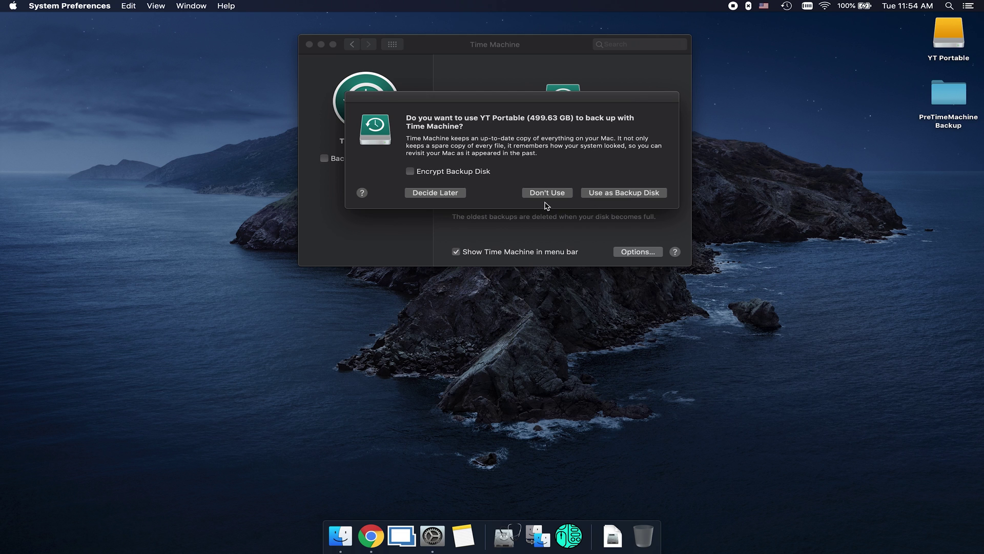
pyautogui.click(459, 194)
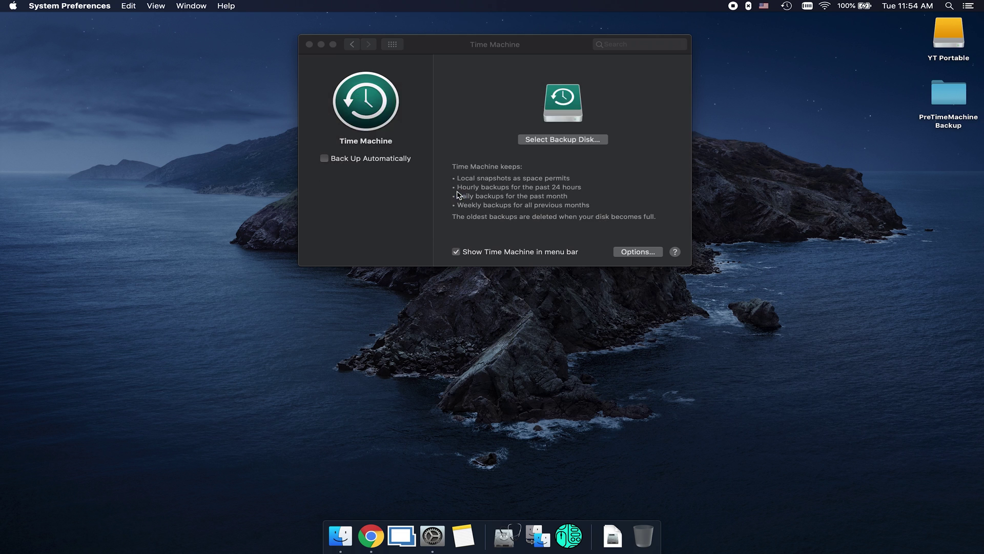
pyautogui.click(536, 143)
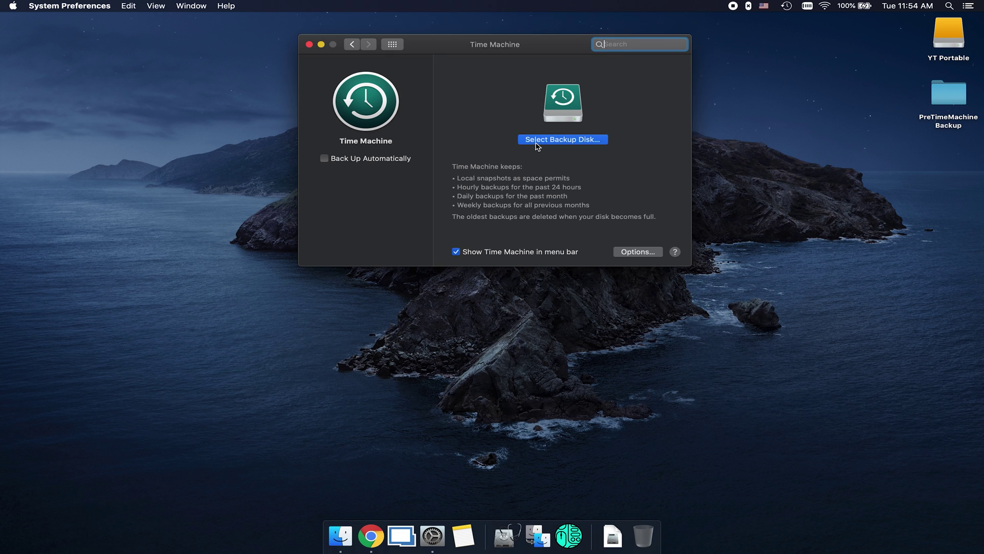
pyautogui.click(414, 76)
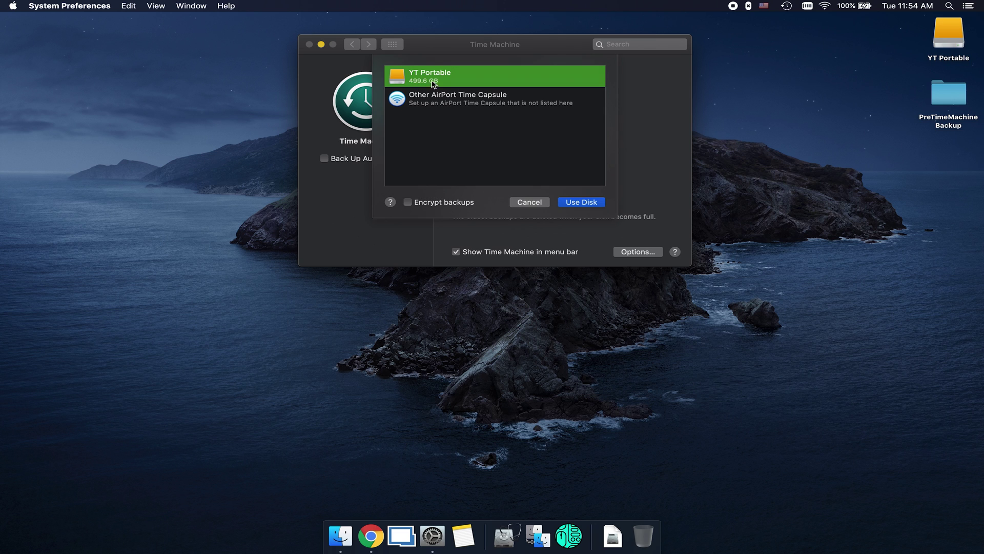
pyautogui.click(588, 204)
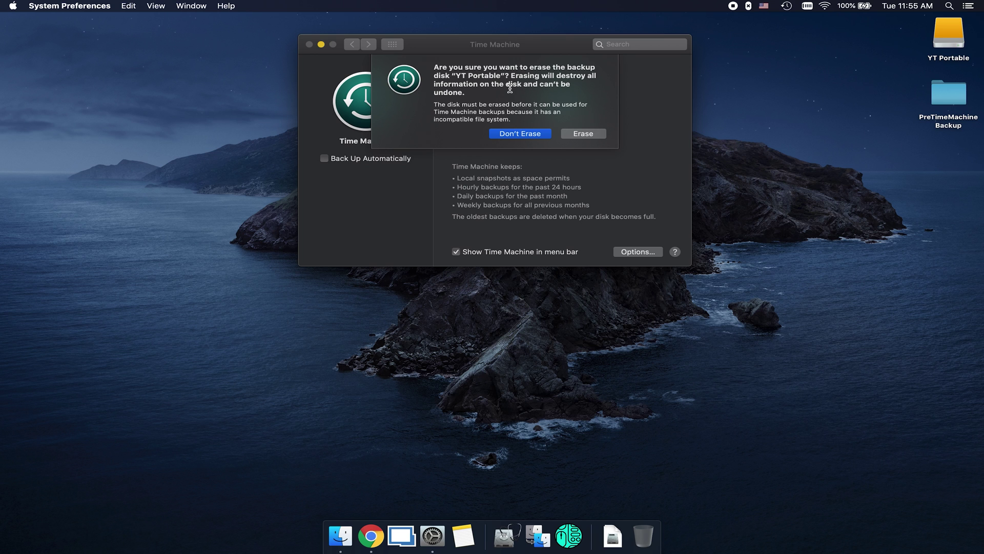
# Confirm erasing YT Portable so it is prepared as the backup disk
pyautogui.click(584, 133)
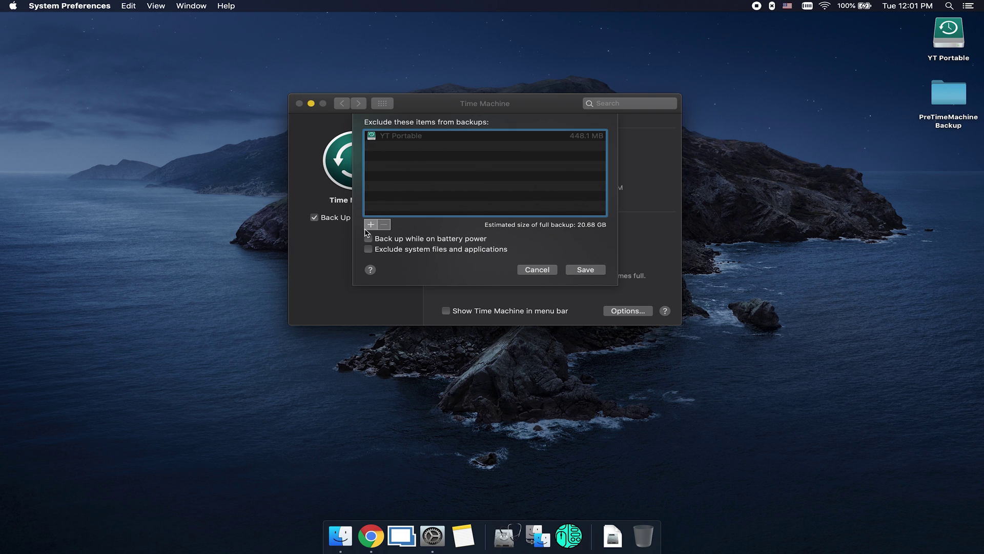
# In Time Machine Options, exclude nothing, turn off backing up on battery power, and save
pyautogui.click(371, 224)
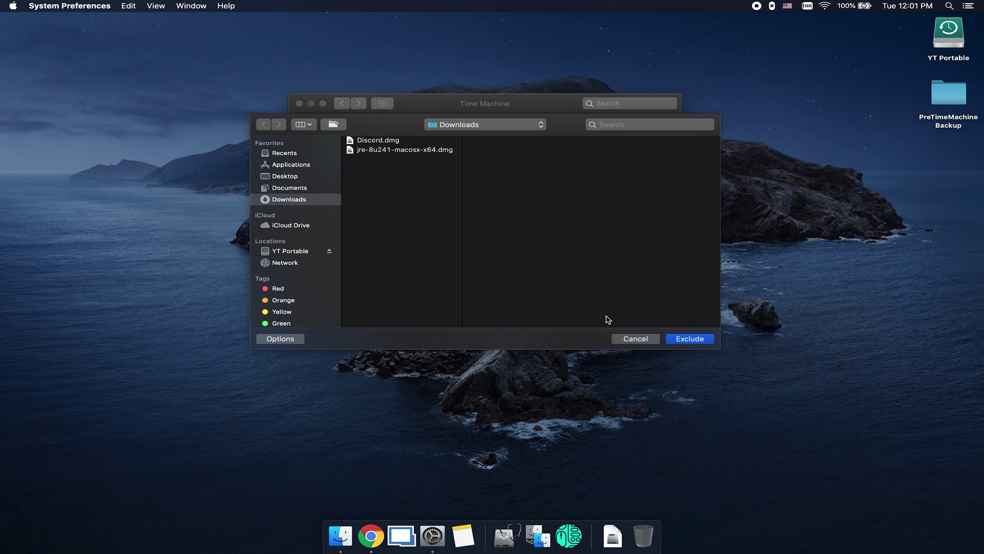
pyautogui.click(635, 340)
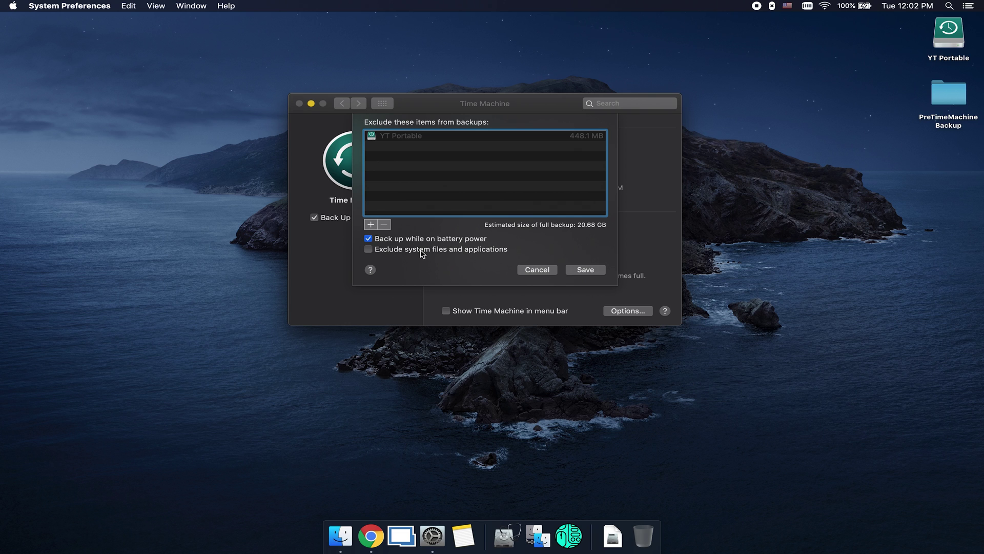
pyautogui.click(369, 239)
pyautogui.click(587, 270)
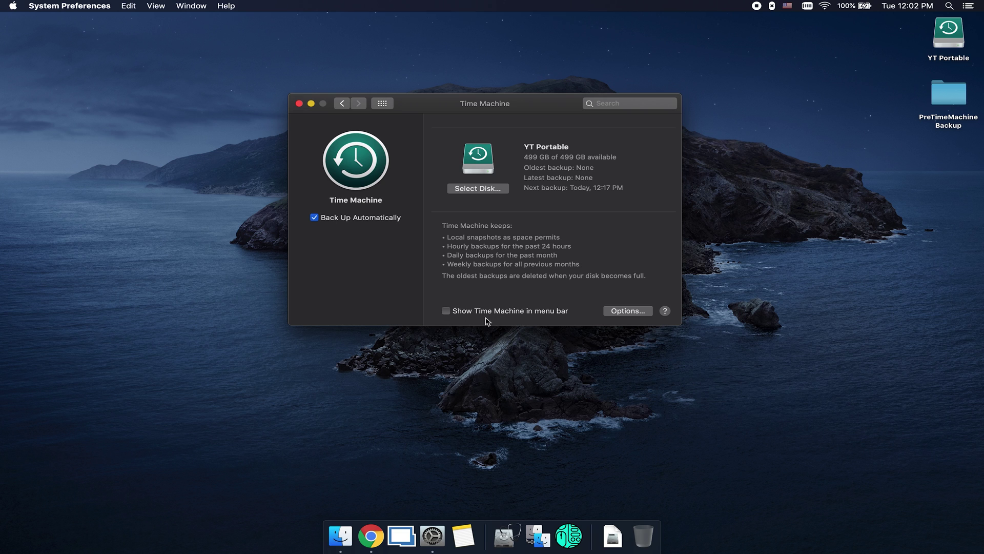
# Show Time Machine in the menu bar and start a backup with Back Up Now
pyautogui.click(446, 311)
pyautogui.click(768, 6)
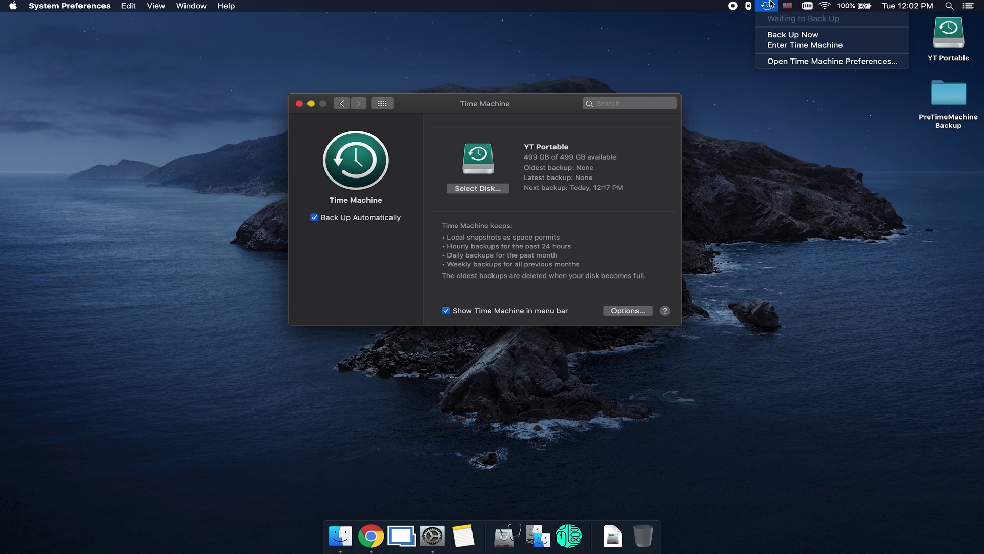
pyautogui.click(789, 37)
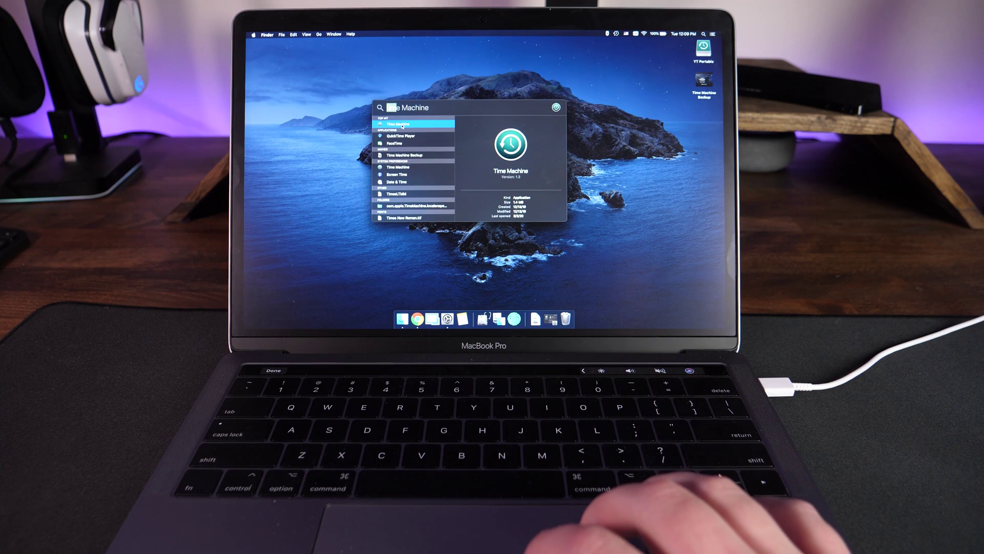
# Launch Time Machine, go back two snapshots, and restore the PreTimeMachine Backup folder
pyautogui.doubleClick(399, 124)
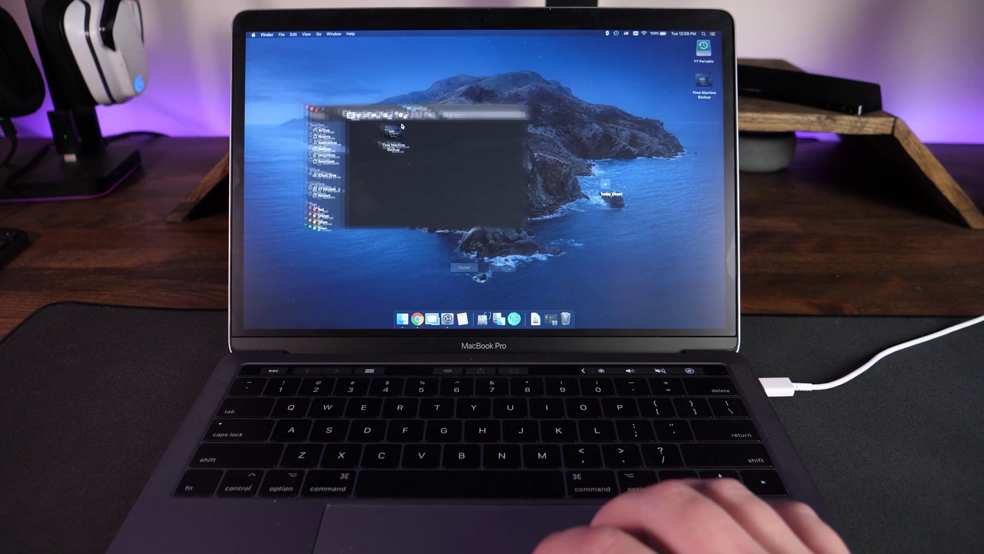
pyautogui.click(605, 185)
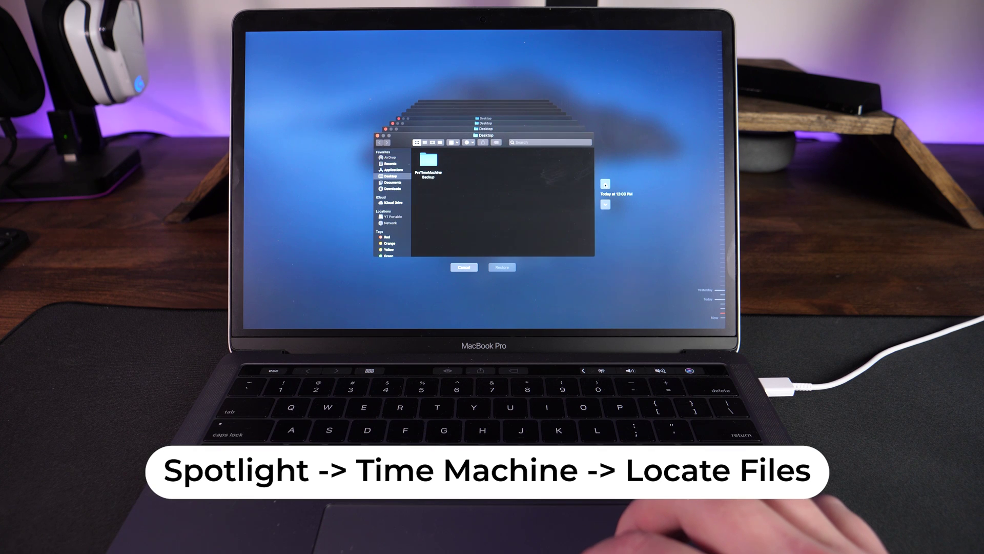
pyautogui.click(606, 185)
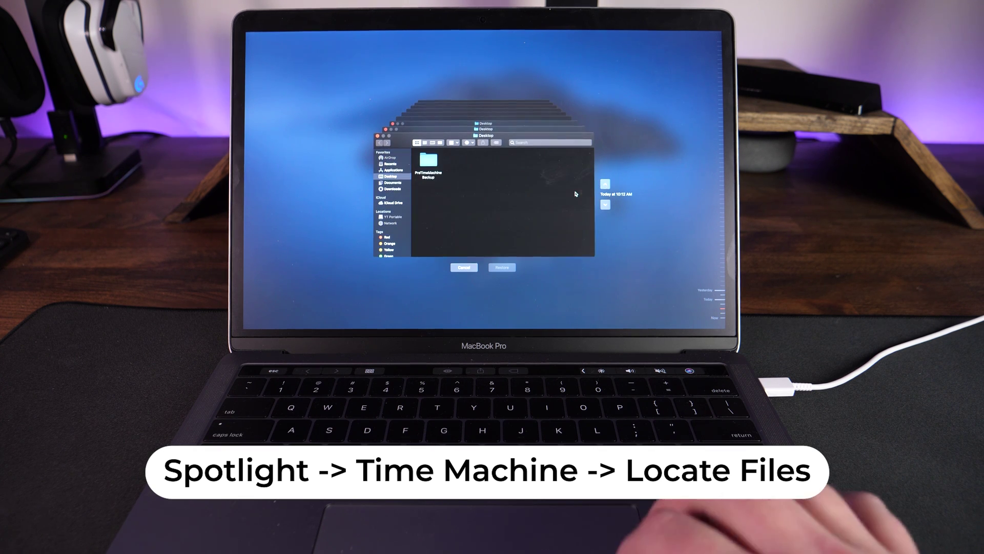
pyautogui.click(428, 162)
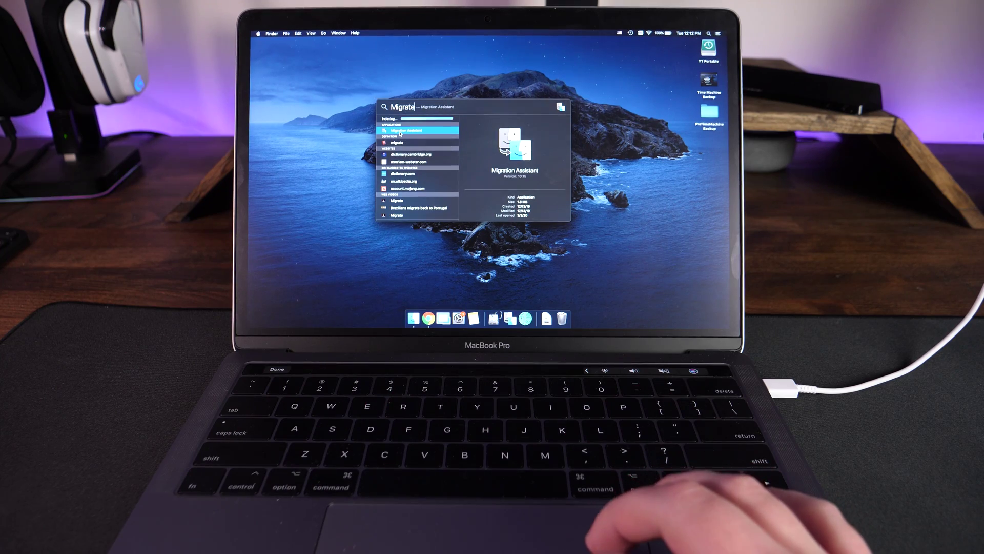
# Launch Migration Assistant and choose transfer from a Mac, Time Machine backup, or startup disk
pyautogui.click(401, 133)
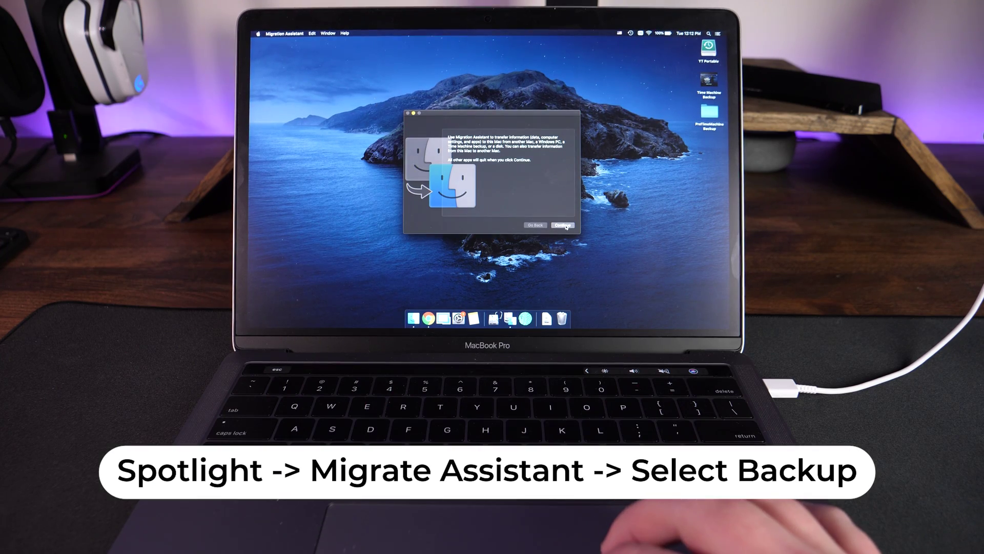
pyautogui.click(564, 226)
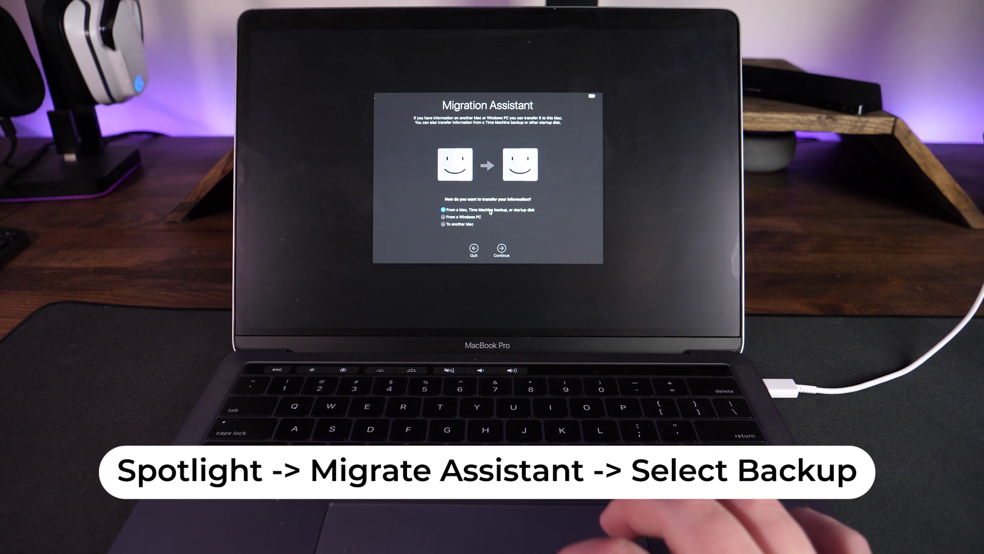
pyautogui.click(501, 250)
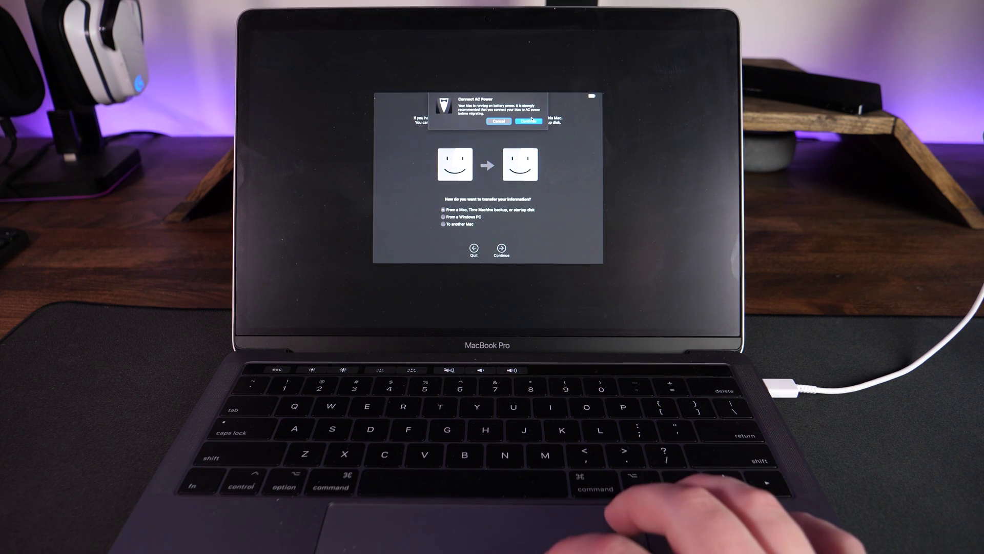